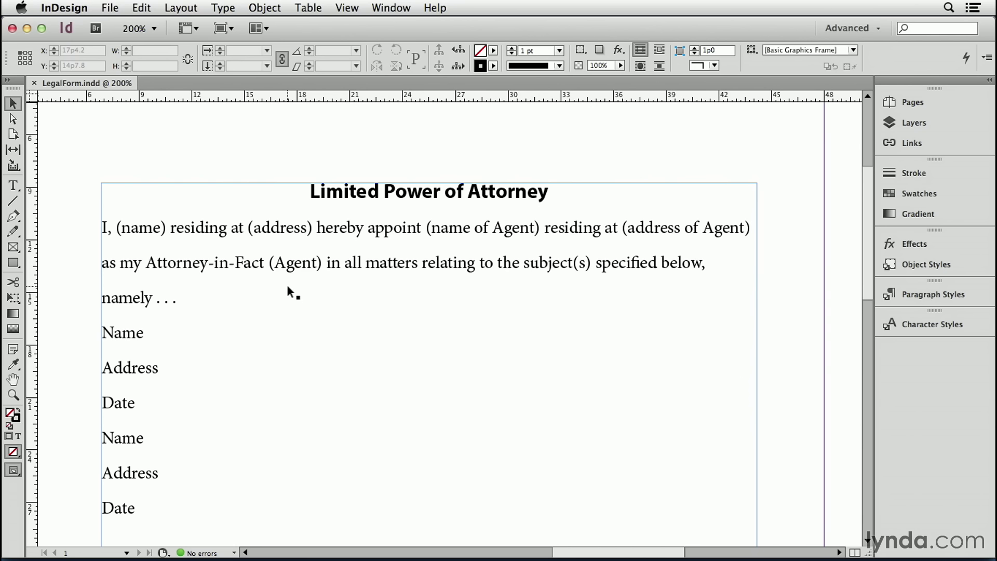
Place the text insertion point after "Name" in the legal form's Name line.
double_click(156, 332)
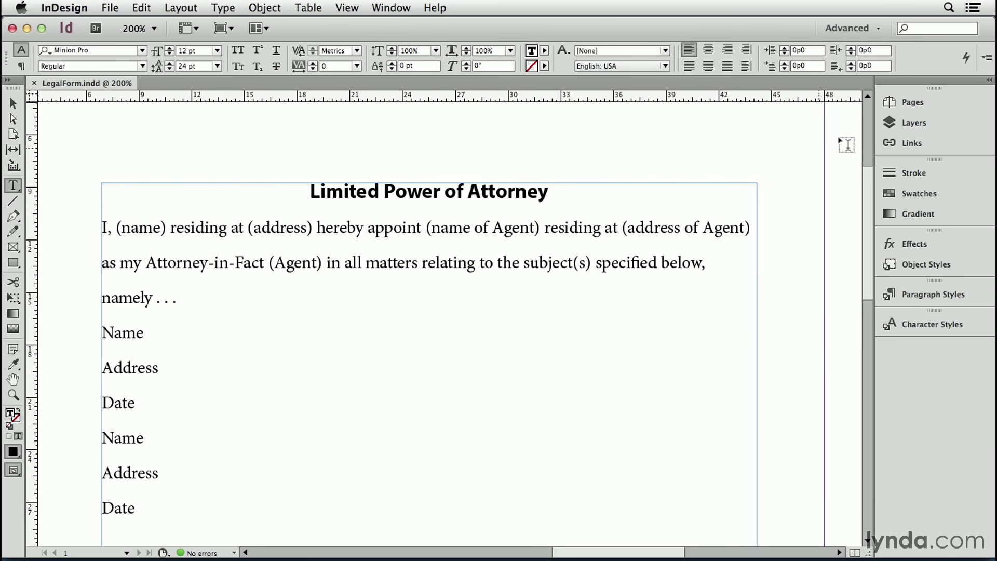
Turn on a 0.5 pt solid Rule Above for the Name paragraph, then switch to Rule Below.
left_click(987, 57)
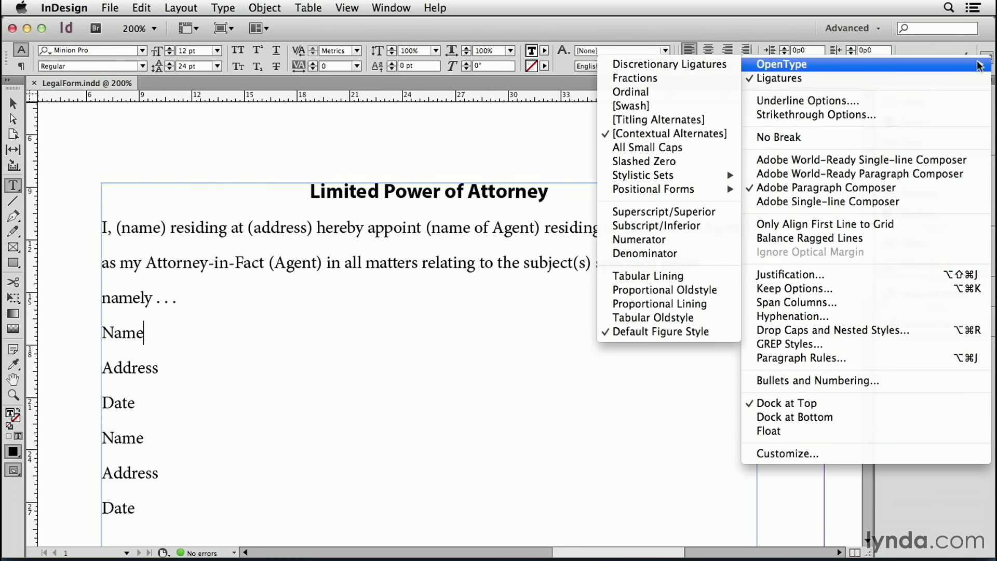
left_click(790, 358)
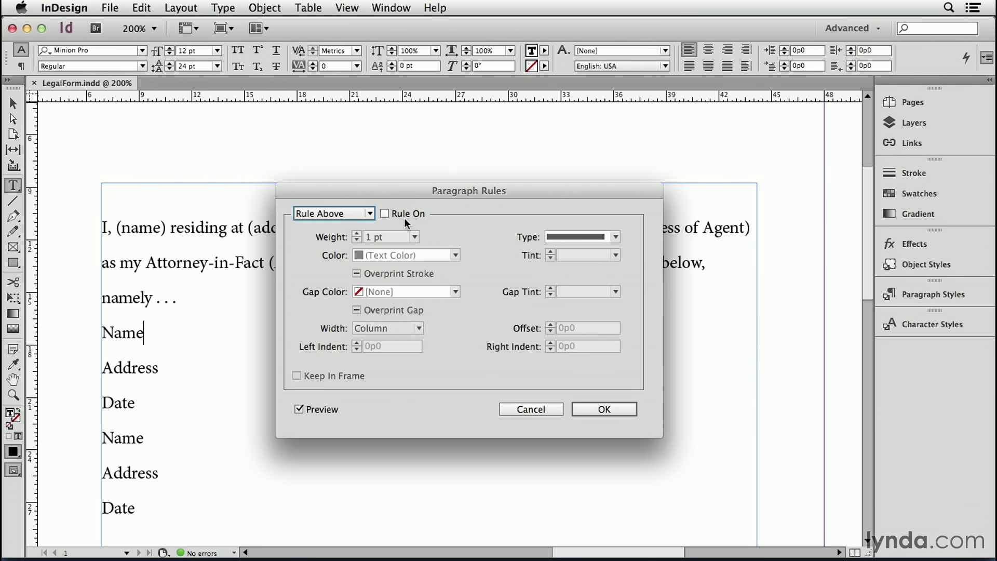
left_click(384, 214)
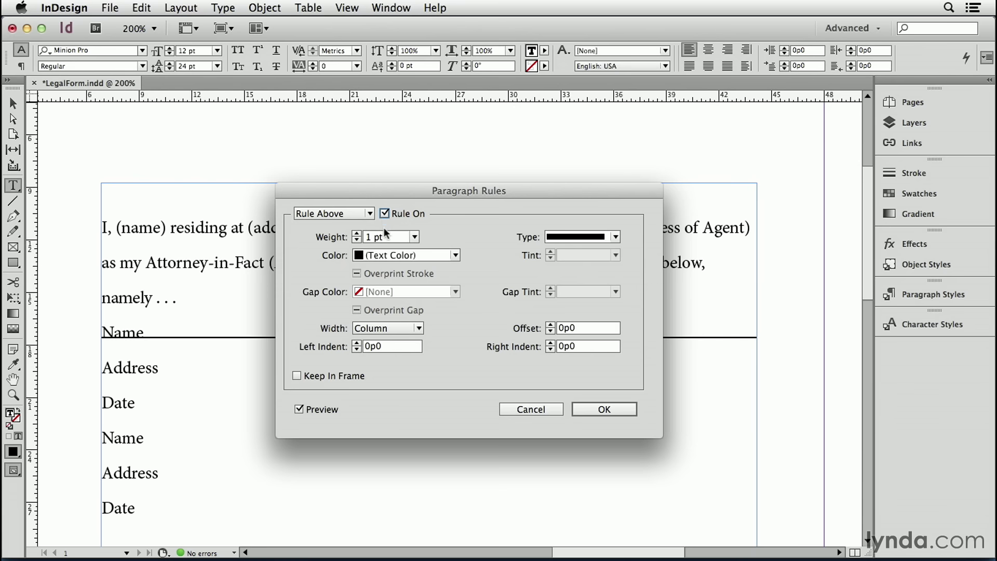
left_click(415, 237)
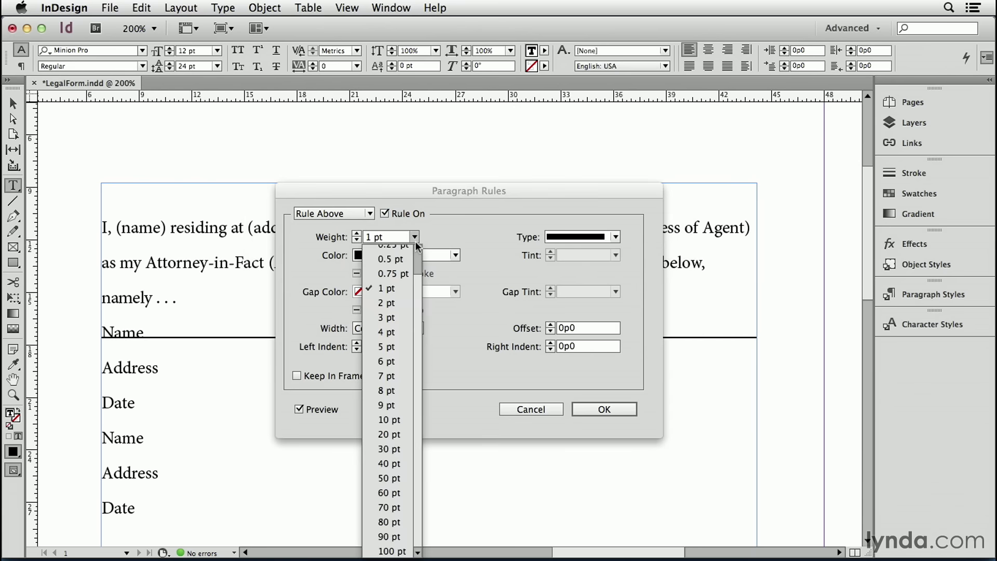
left_click(391, 262)
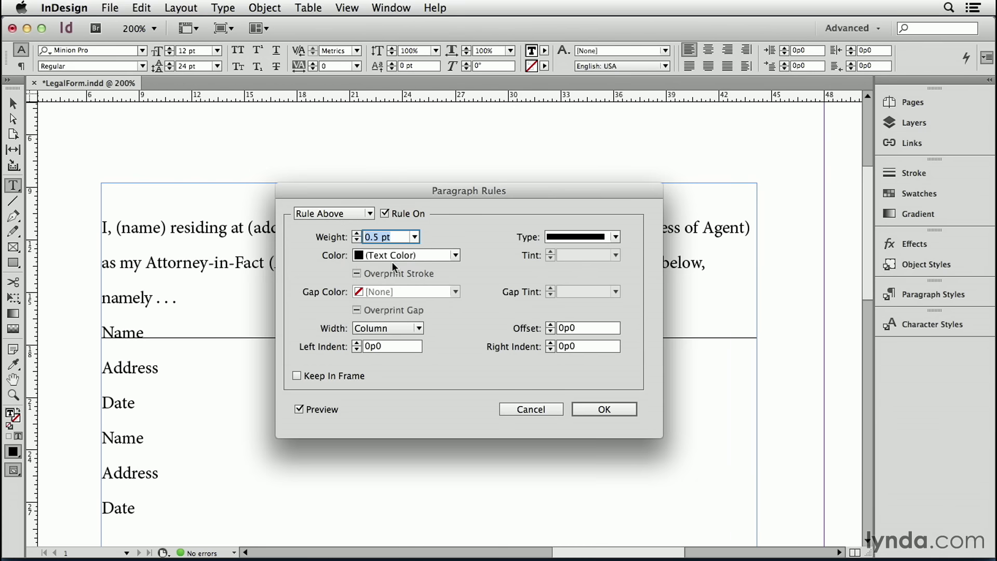
left_click(544, 238)
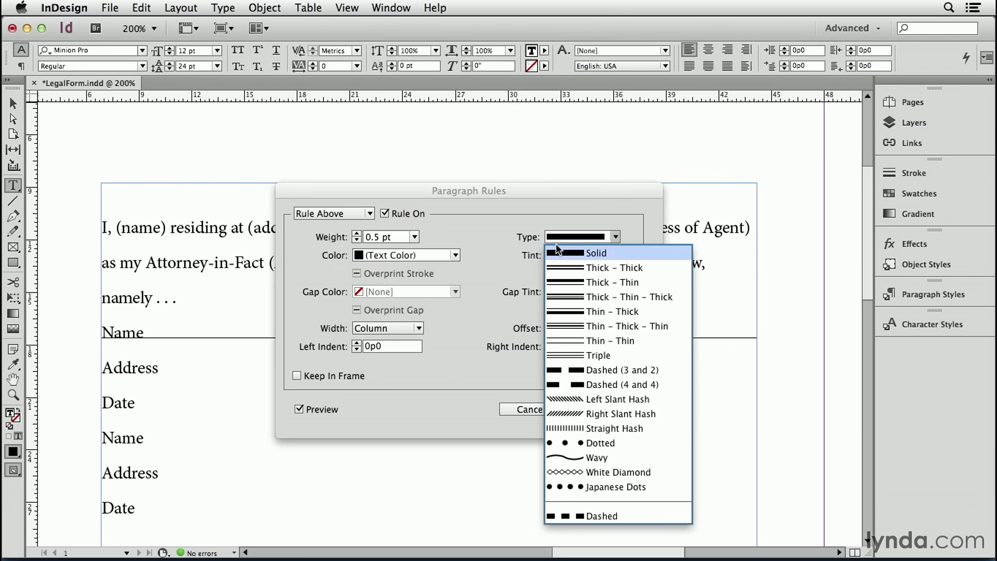
left_click(478, 271)
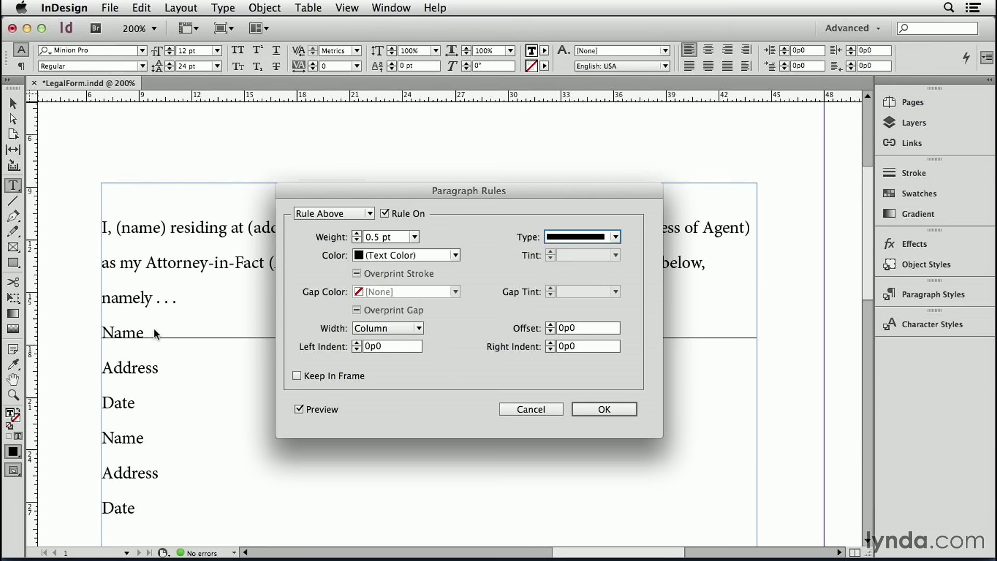
left_click(319, 213)
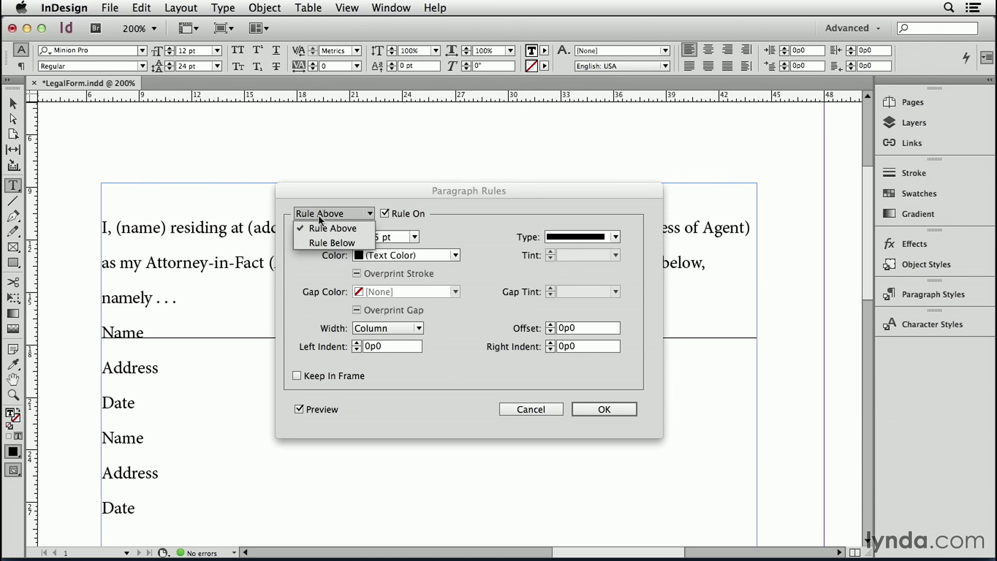
left_click(318, 243)
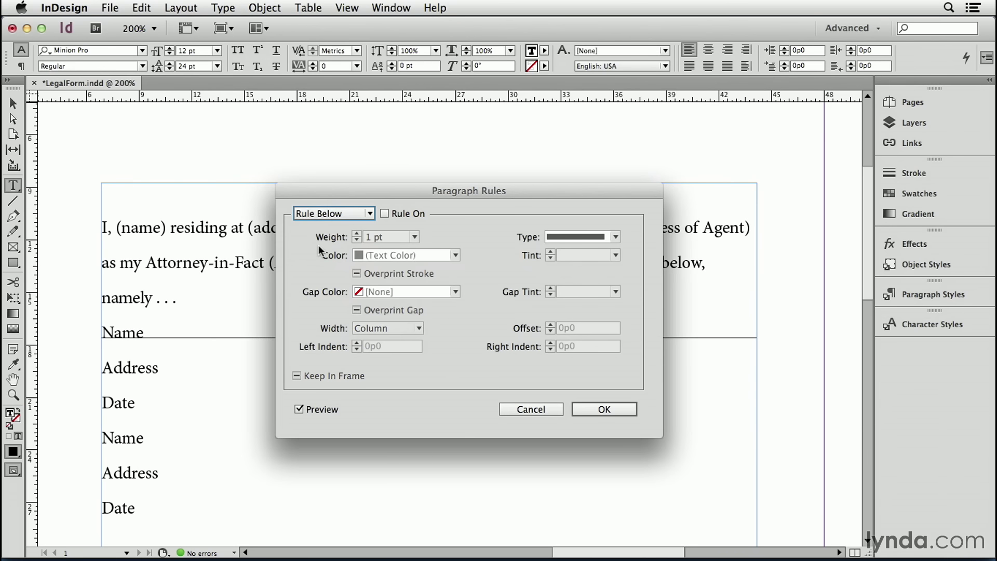
Turn on a 4 pt cyan Rule Below for the Name paragraph.
left_click(384, 213)
left_click(385, 257)
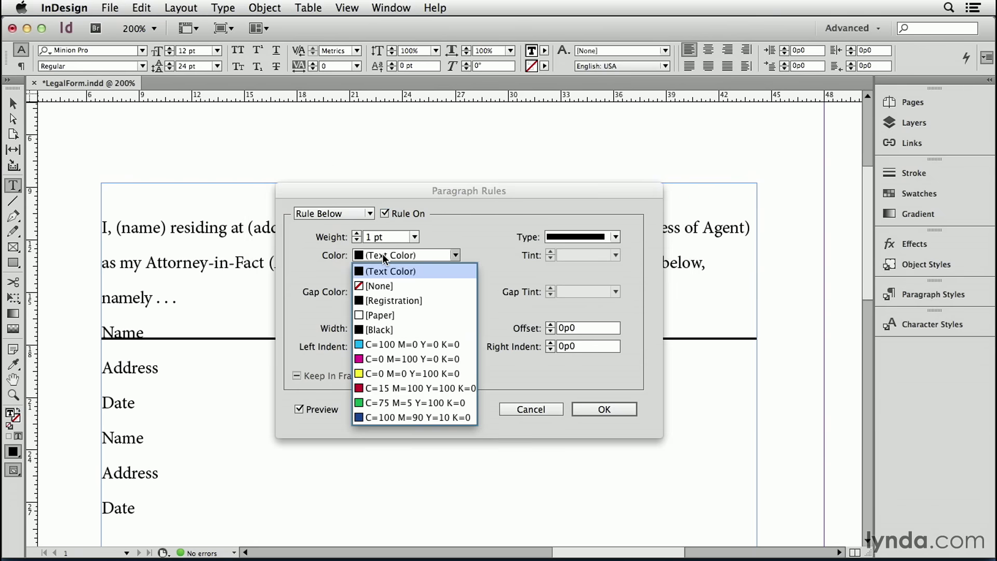
left_click(382, 344)
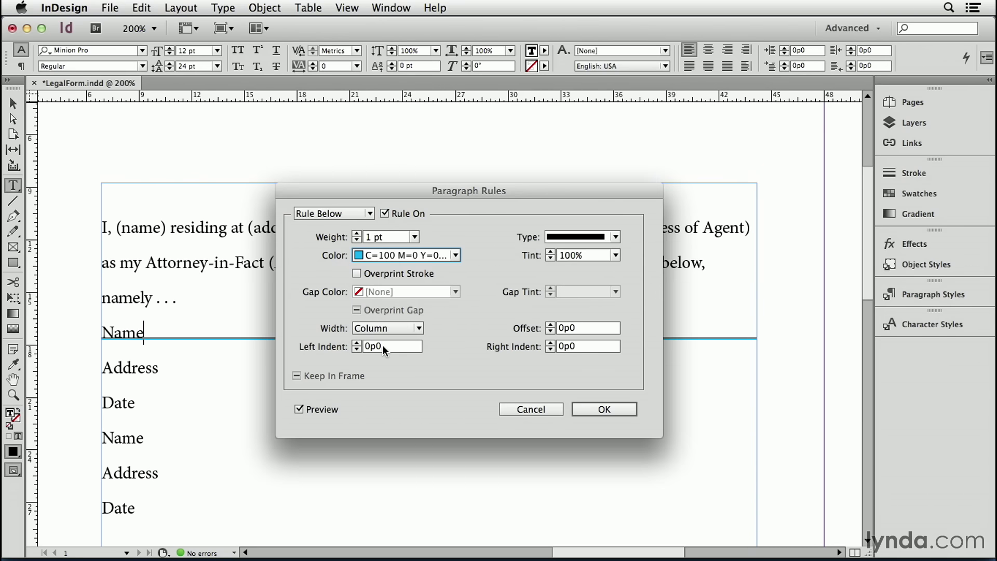
left_click(416, 236)
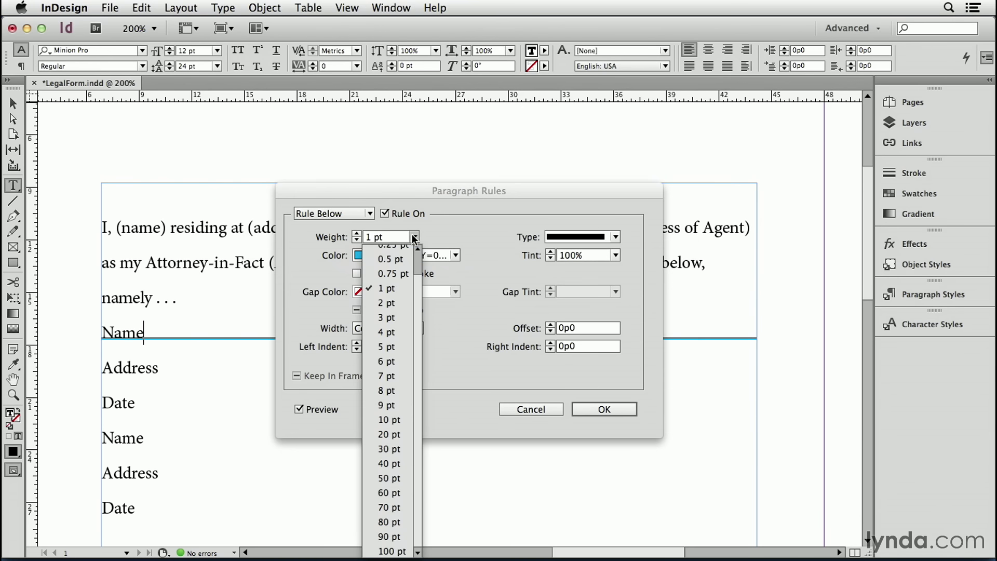
left_click(386, 332)
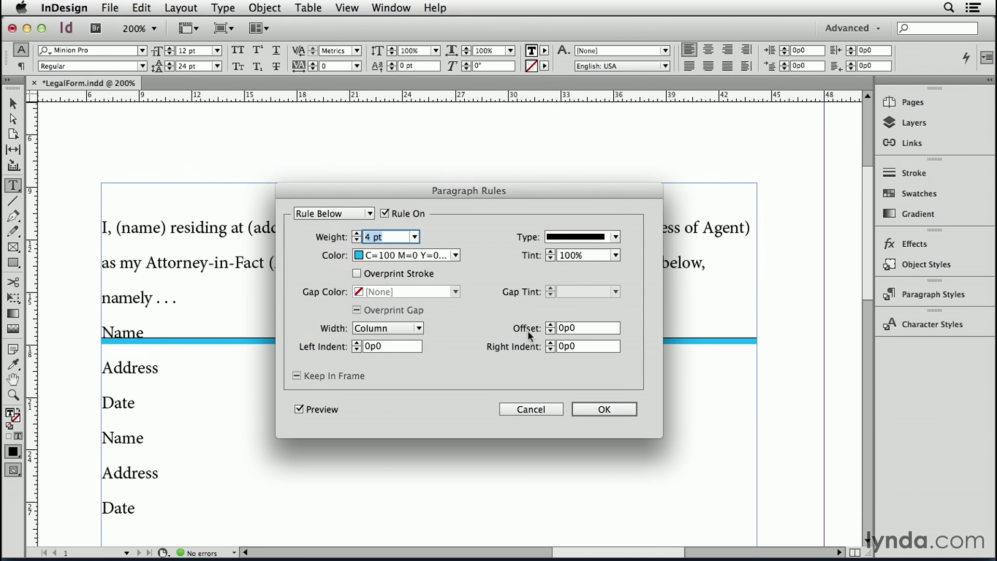
Set the cyan rule's offset to -0p3 and its width to Text.
left_click(579, 329)
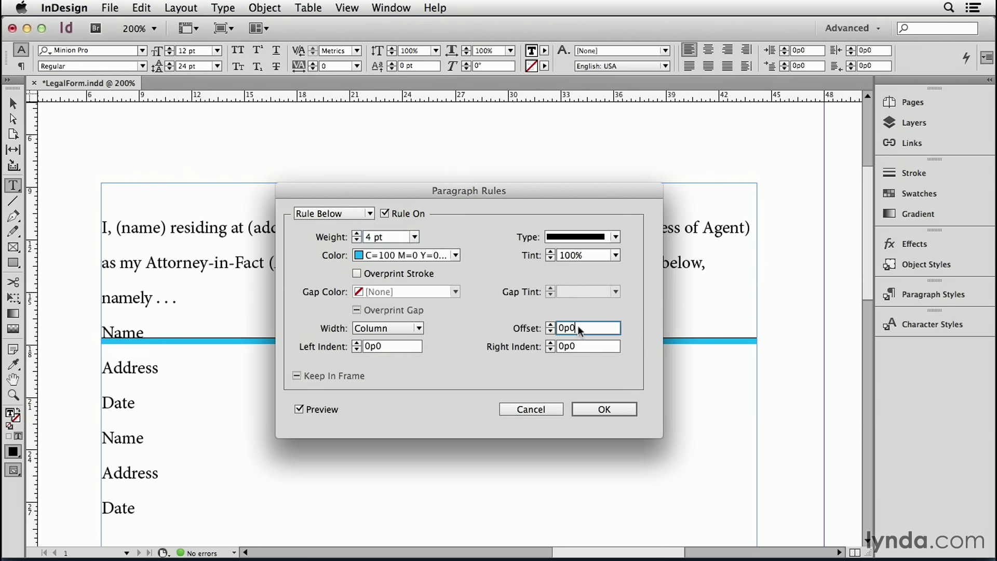
key("Down")
key("Down")
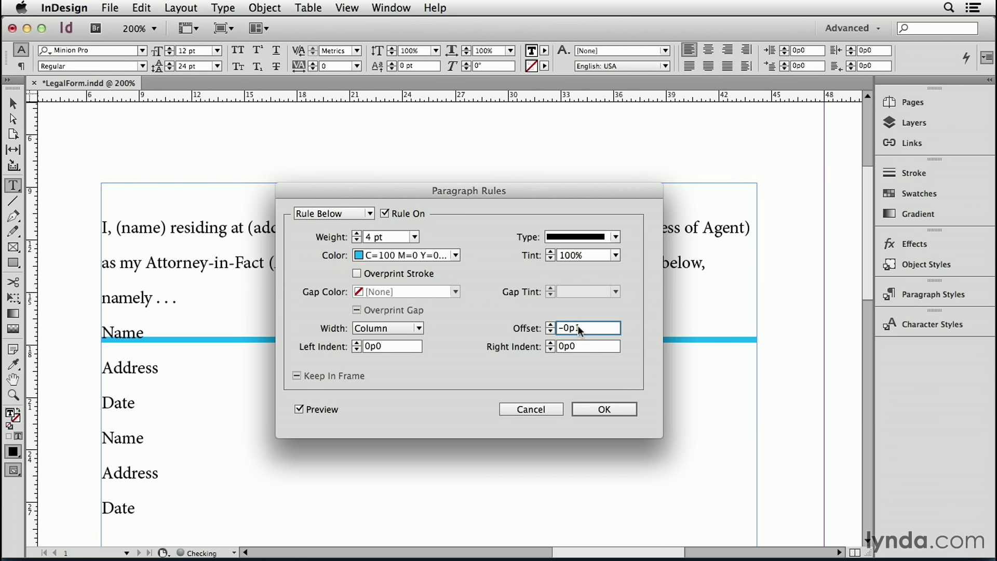
key("Down")
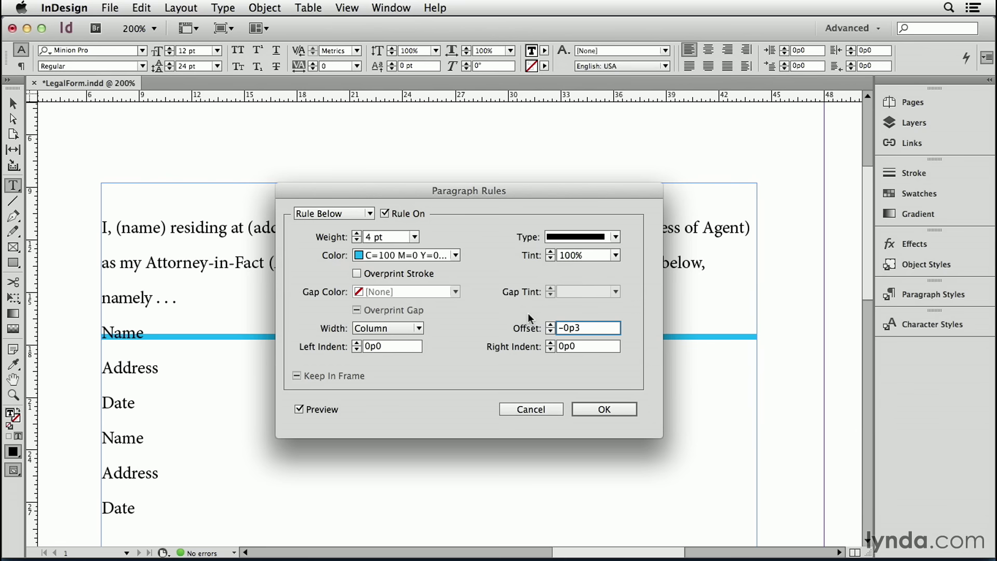
left_click(419, 328)
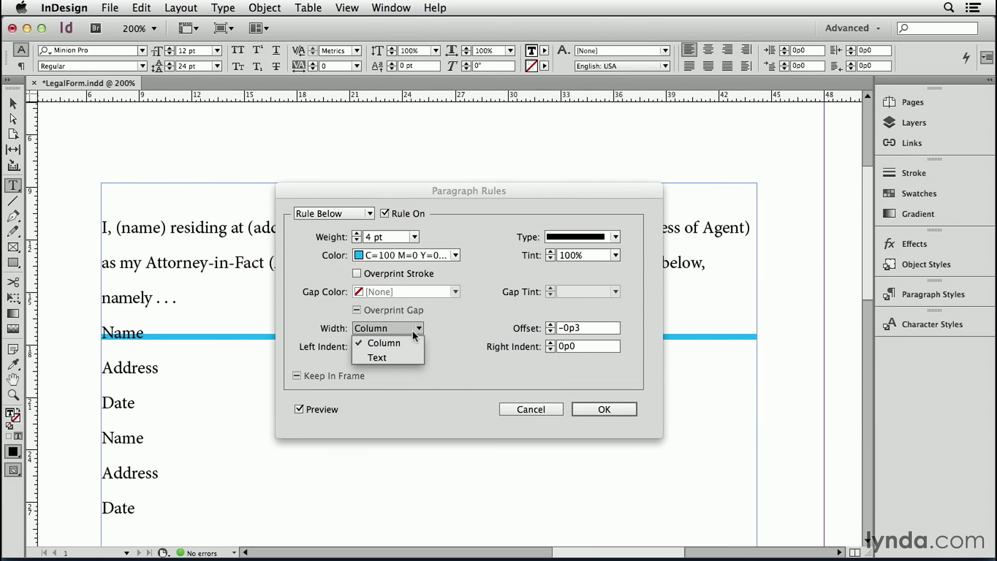
left_click(403, 358)
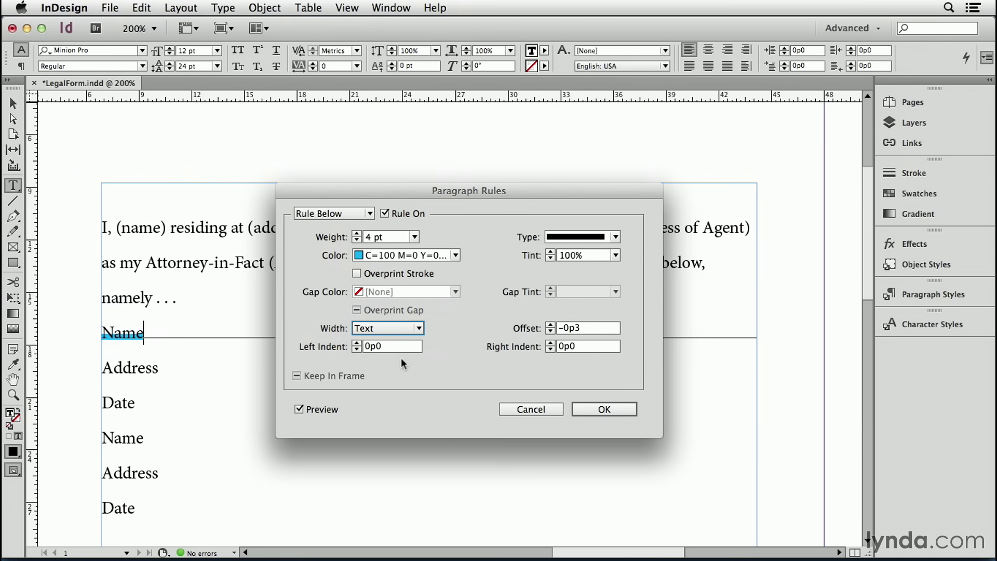
Make Name's rule below [Paper]-coloured with a -0p2 right indent and apply it.
left_click(400, 257)
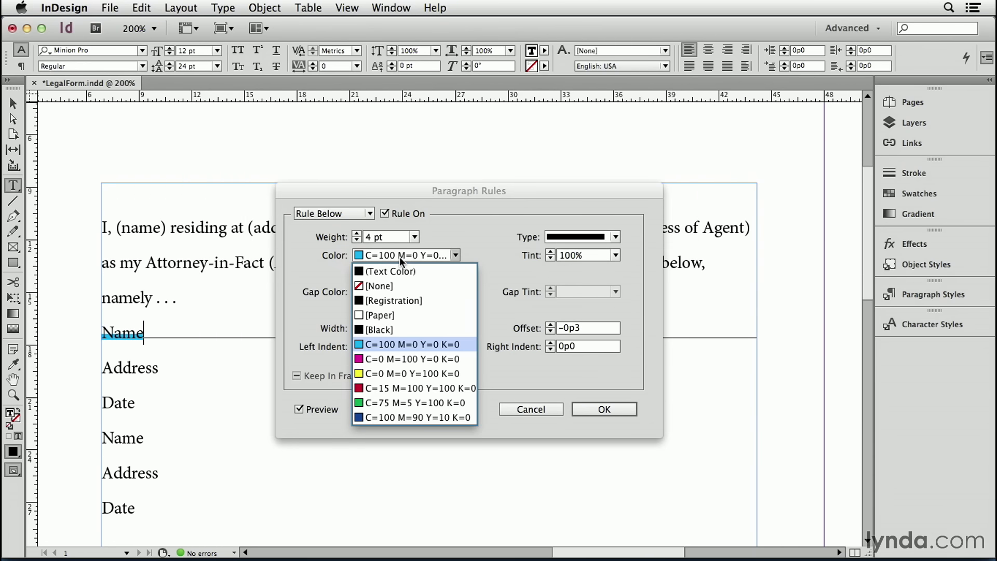
left_click(400, 314)
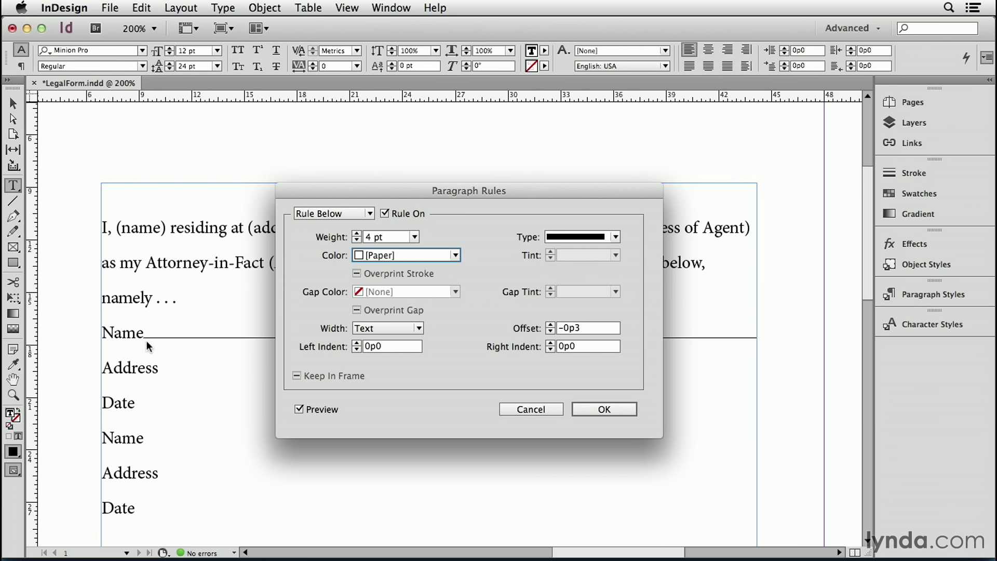
left_click(551, 343)
left_click(551, 343)
left_click(550, 342)
left_click(550, 350)
left_click(550, 350)
left_click(550, 350)
left_click(550, 349)
left_click(550, 350)
left_click(550, 343)
left_click(550, 344)
left_click(550, 349)
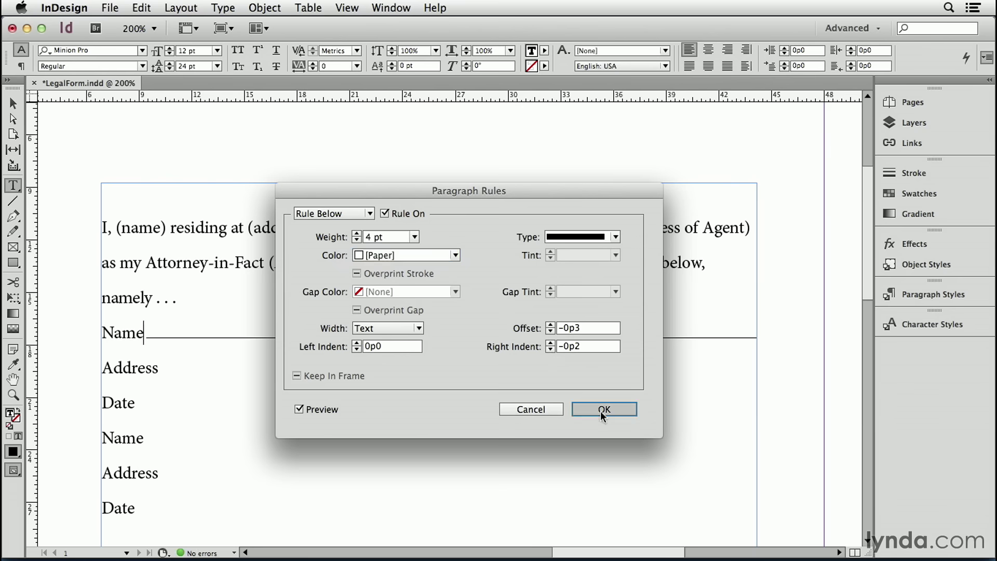
left_click(601, 410)
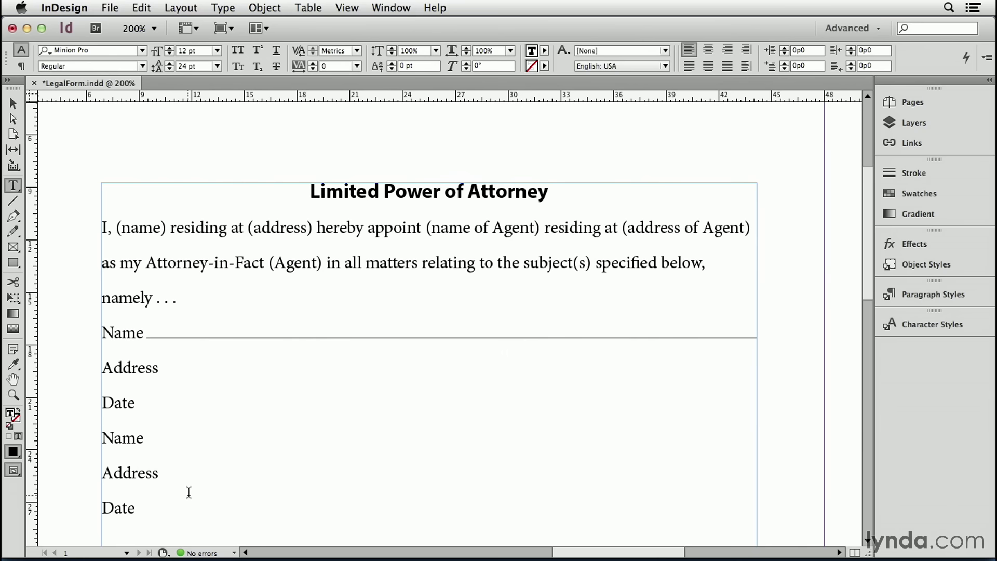
Save the Name line's formatting as a new paragraph style named 'rule to end of column'.
left_click(965, 296)
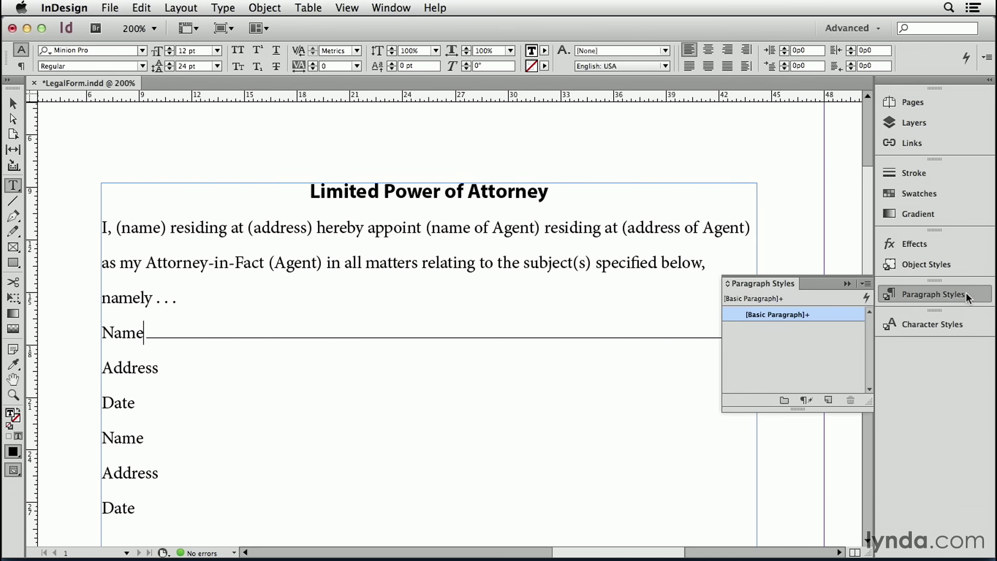
left_click(864, 284)
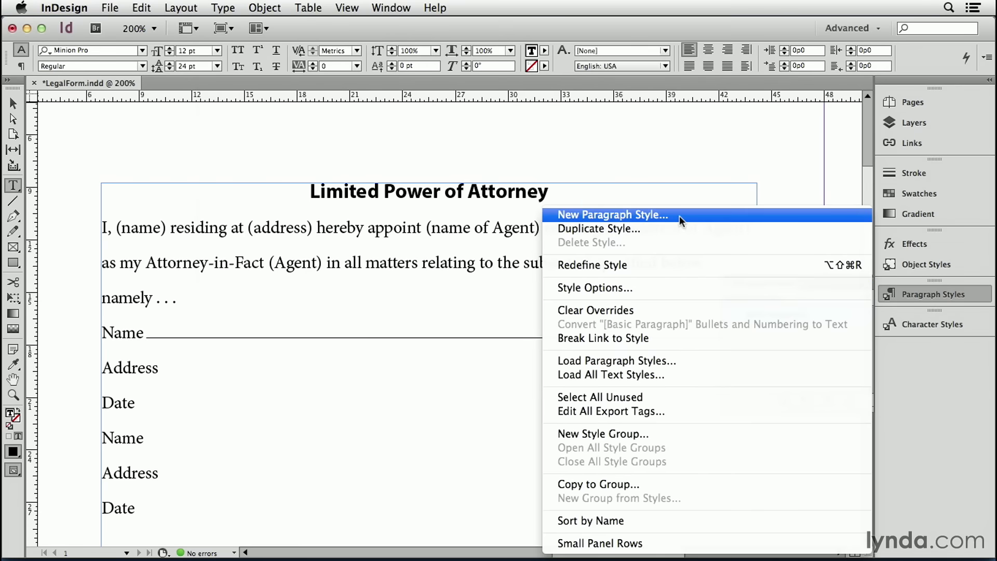
left_click(613, 214)
type("rule to end of column")
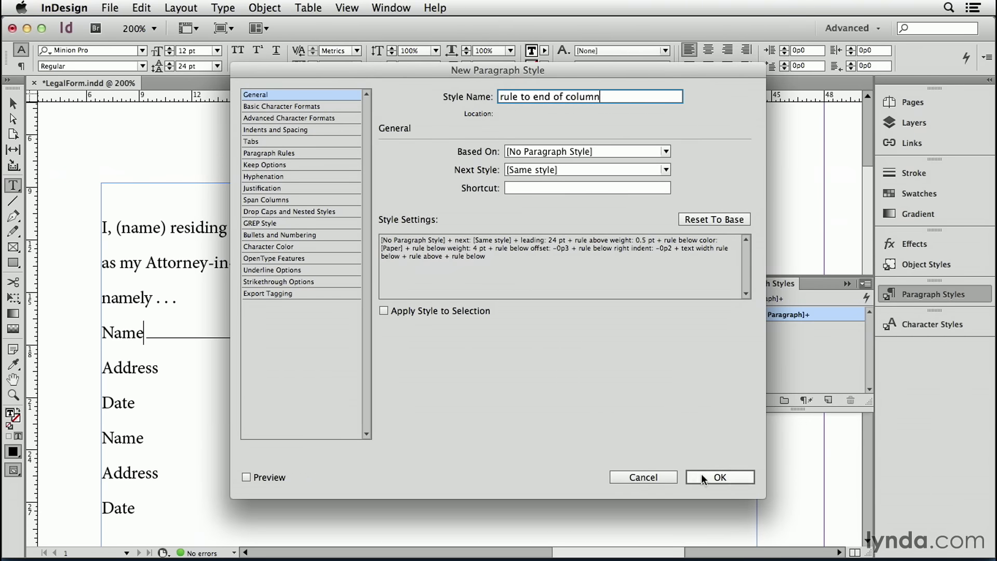
left_click(720, 477)
Apply the 'rule to end of column' style to the Address and Date lines.
left_click_drag(131, 367, 127, 507)
left_click(760, 328)
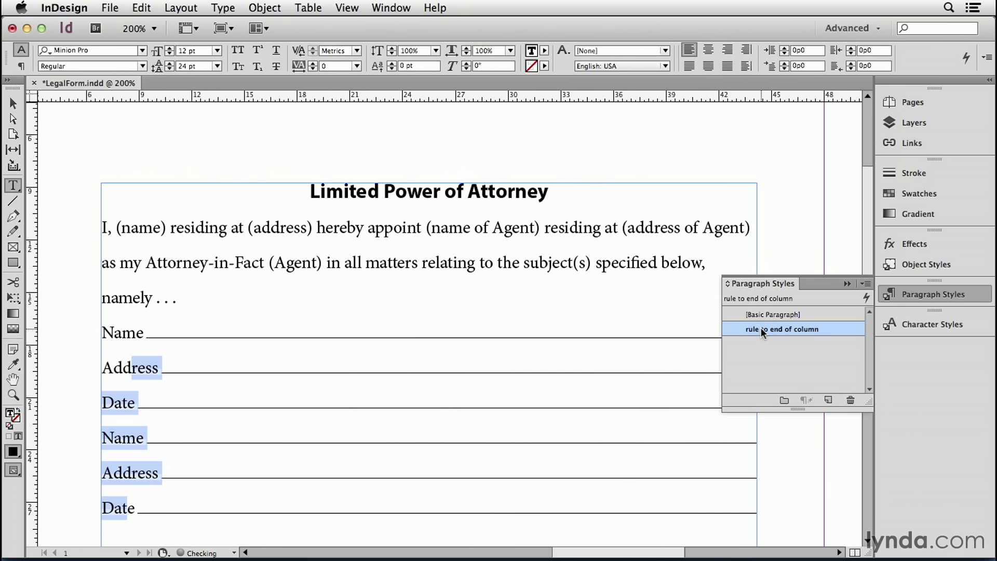
left_click(524, 383)
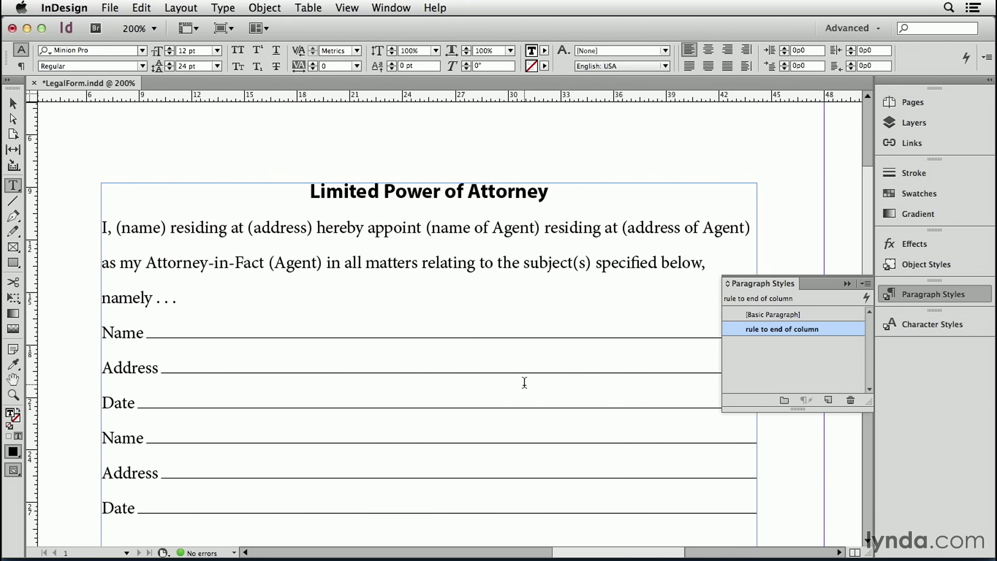
Set the 'rule to end of column' style's paragraph layout to Split Column.
double_click(782, 329)
left_click(329, 201)
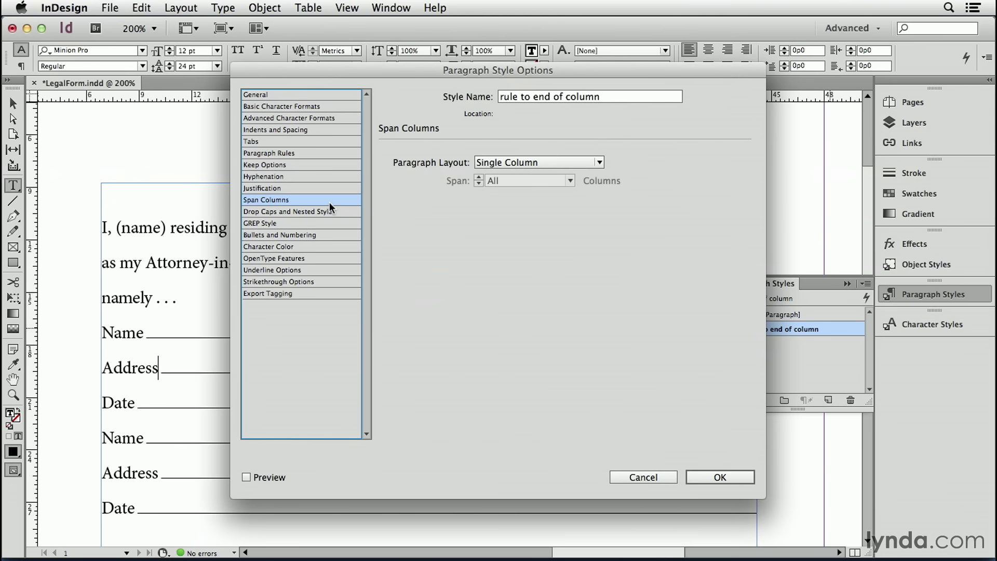
left_click(504, 162)
left_click(517, 207)
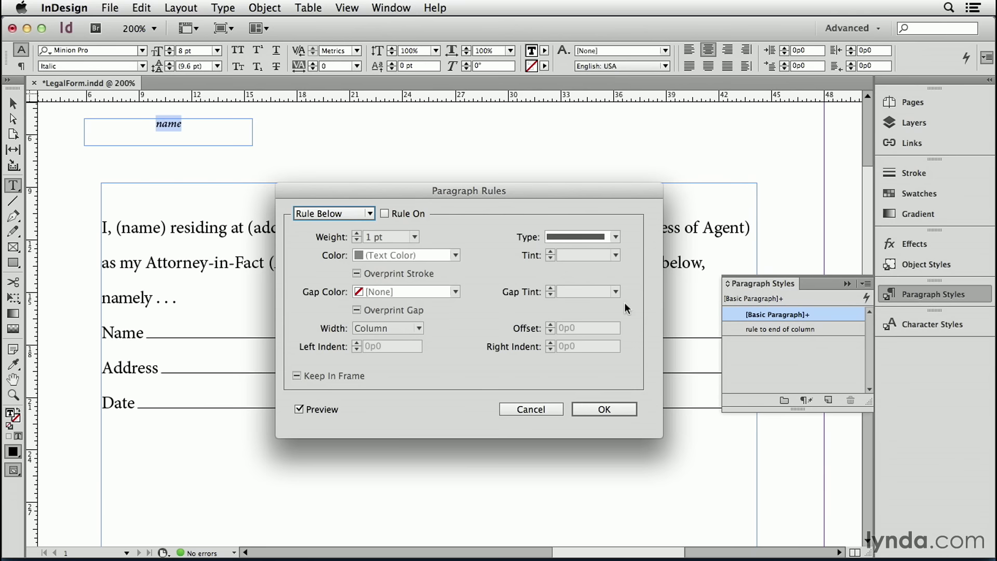
Give the name caption a 0.5 pt Rule Above, offset 0p7, with Keep In Frame on.
left_click(339, 218)
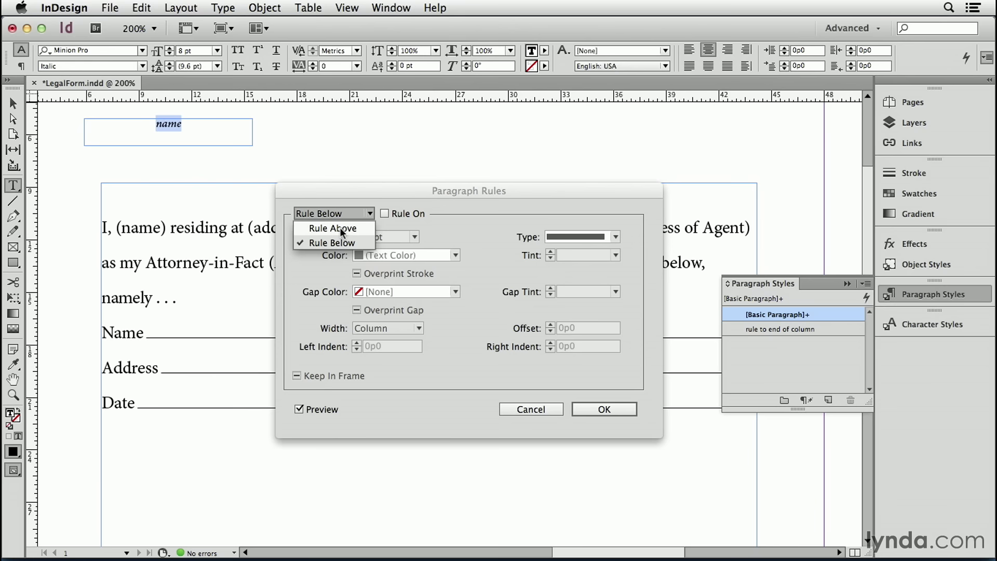
left_click(341, 227)
left_click(381, 216)
left_click(415, 237)
left_click(381, 258)
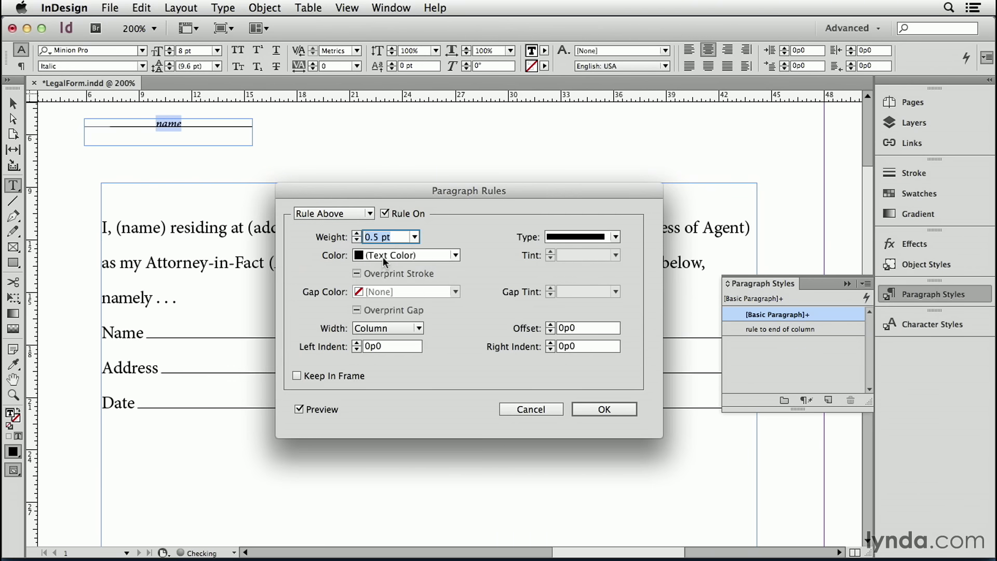
left_click(589, 327)
key("Up")
key("Up")
key("Up")
key("Up")
key("Up")
key("Up")
key("Up")
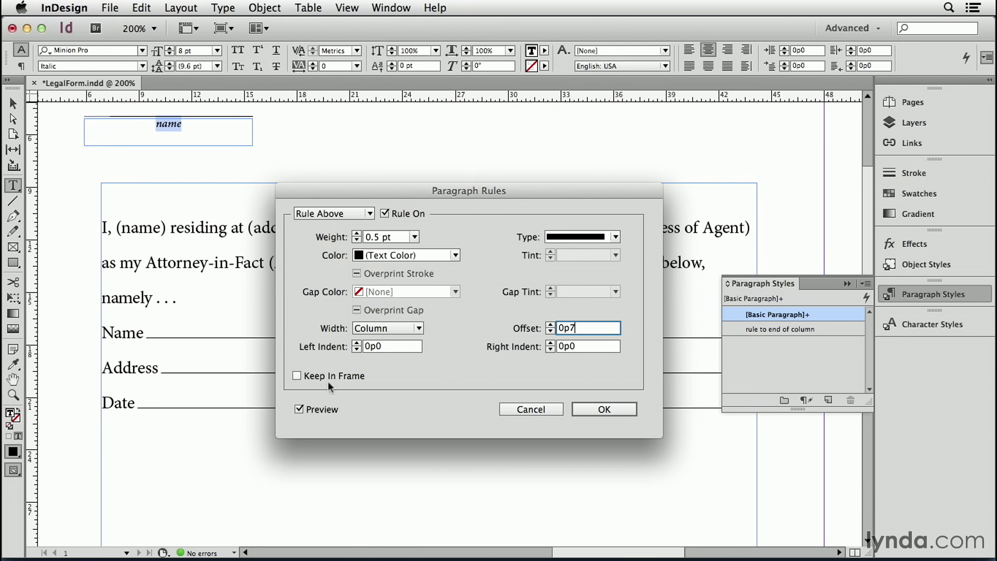
left_click(297, 376)
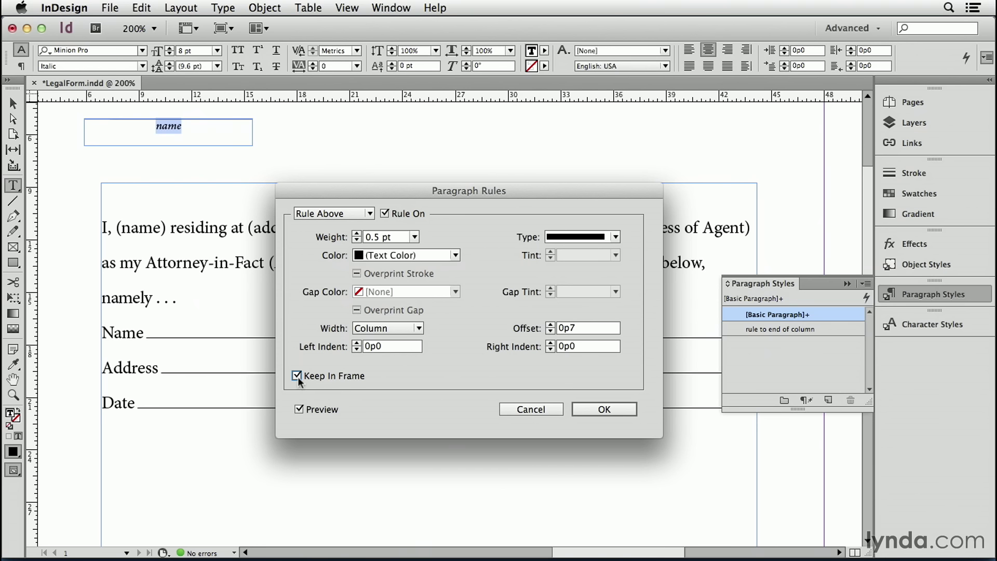